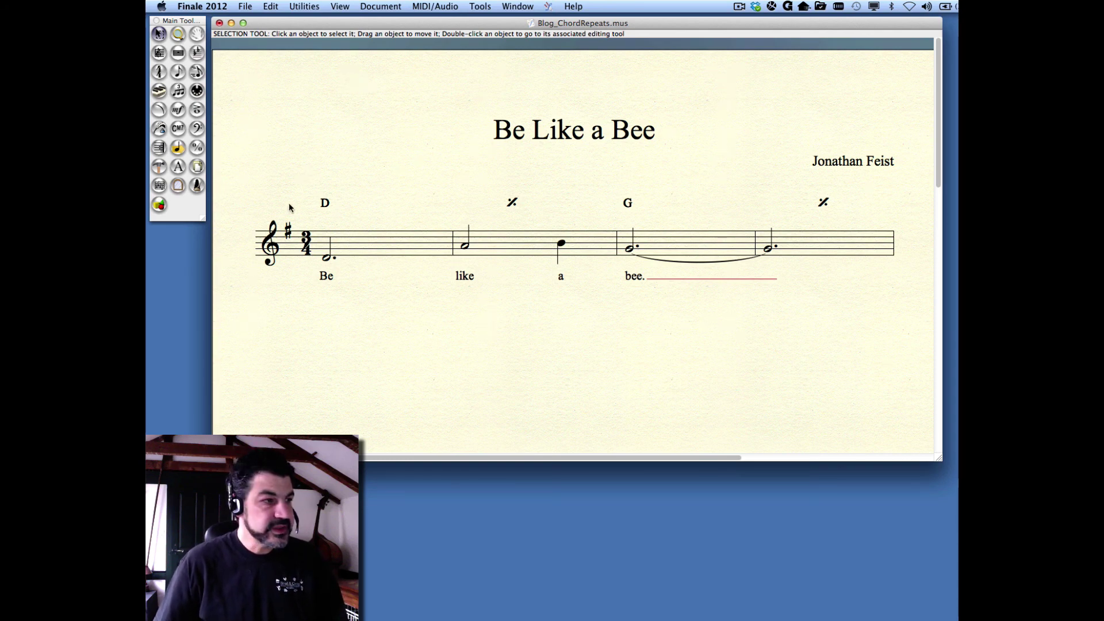
Step: Delete the % chord symbols above measure 2 and the last measure
{"action": "left_click", "coordinate": [512, 204]}
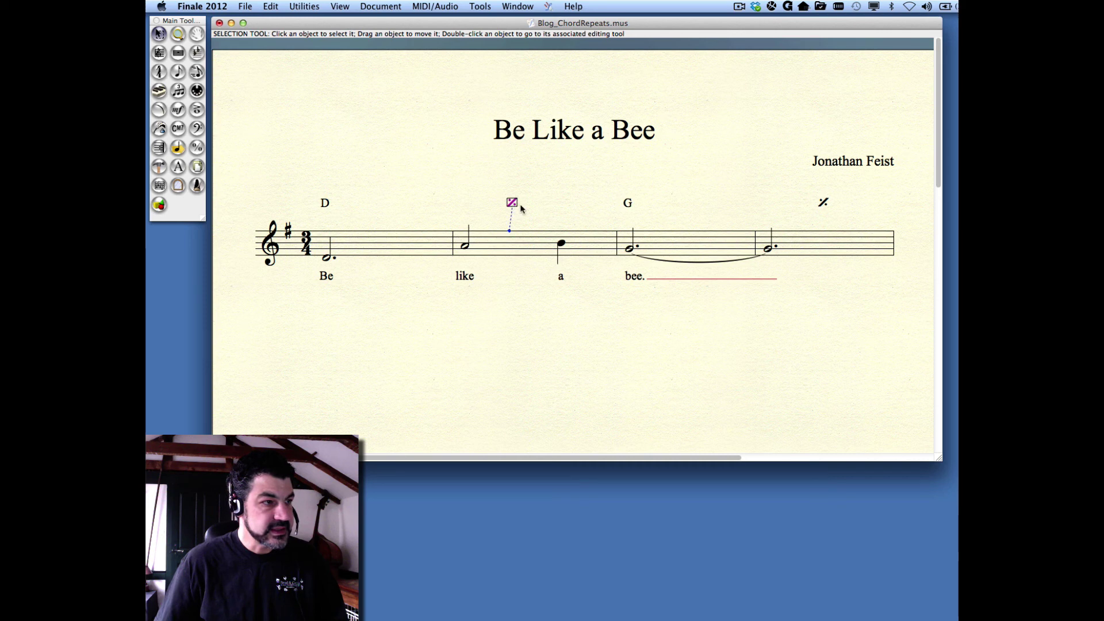
{"action": "left_click", "coordinate": [831, 208]}
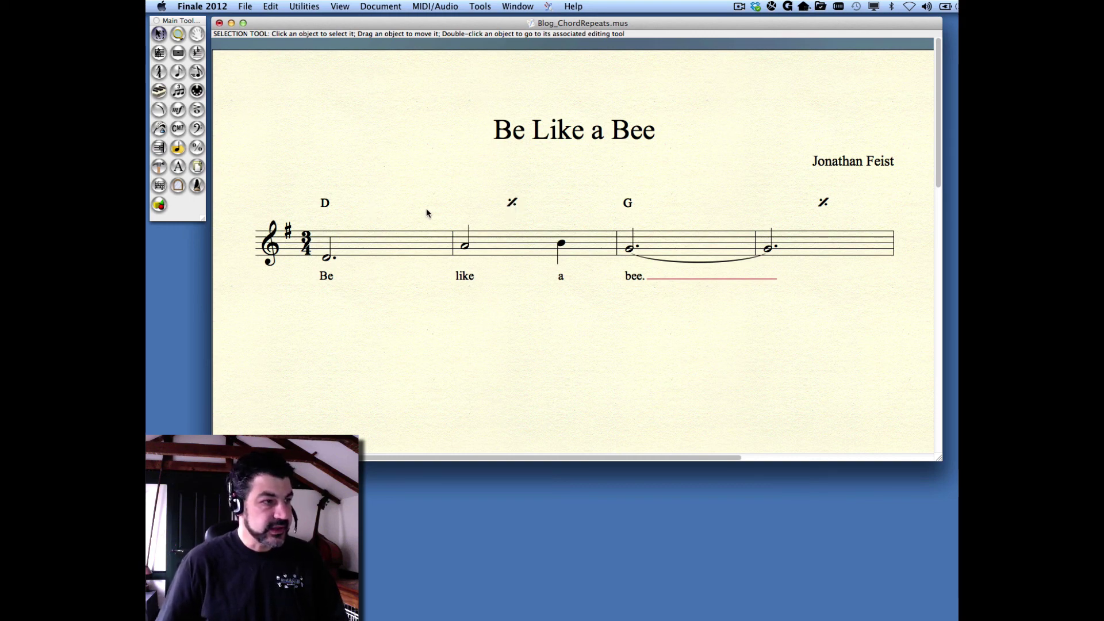
{"action": "left_click", "coordinate": [514, 206]}
{"action": "key", "text": "BackSpace"}
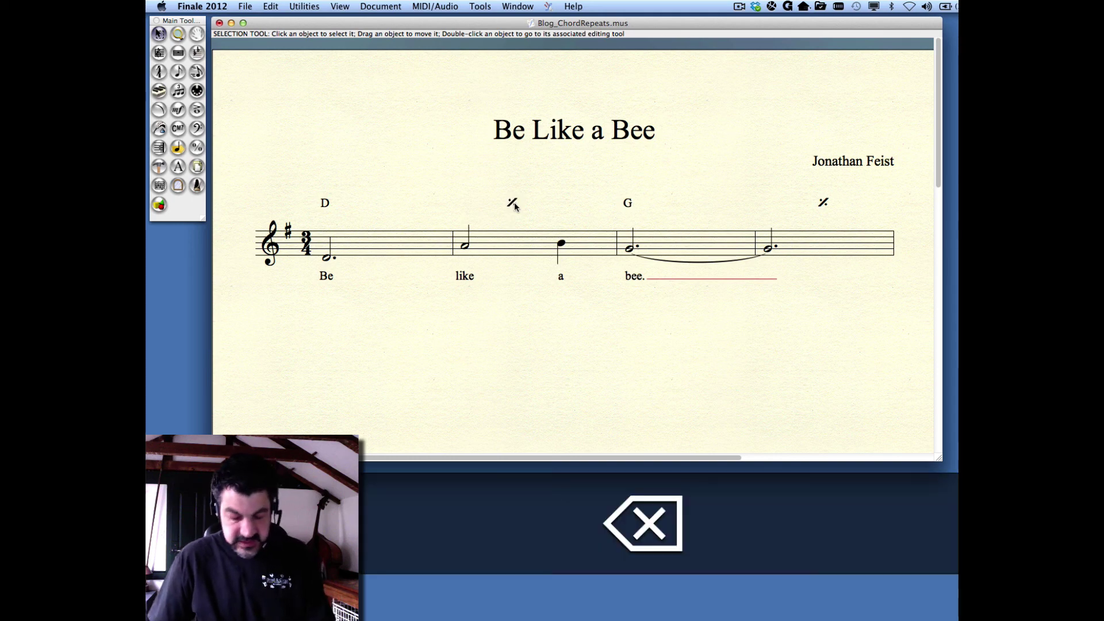
{"action": "left_click", "coordinate": [824, 205]}
{"action": "key", "text": "BackSpace"}
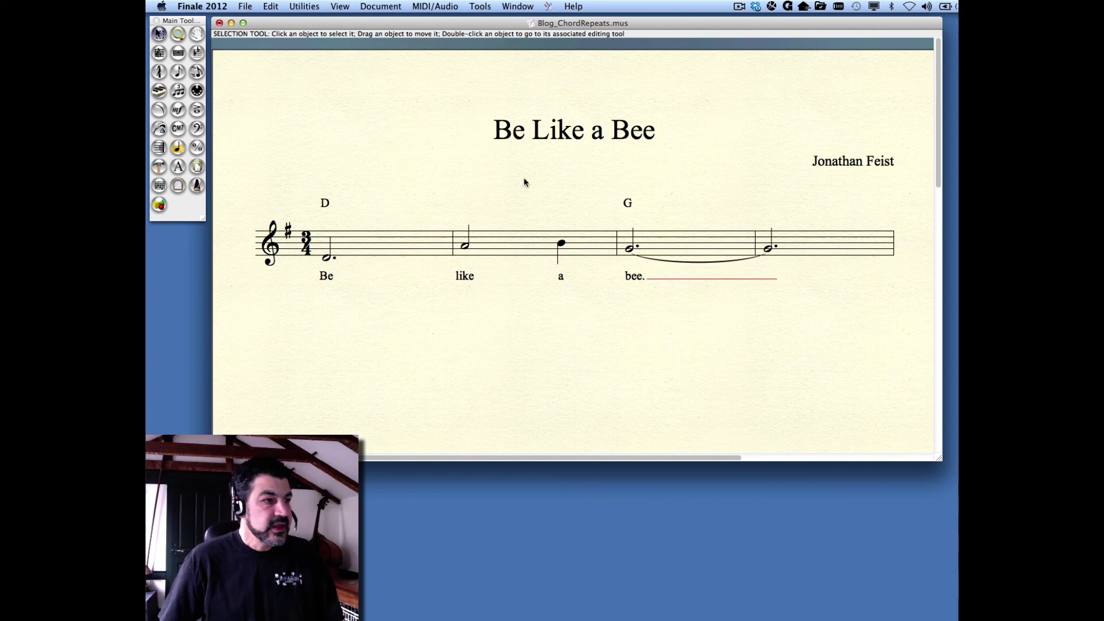
Step: Revert Blog_ChordRepeats.mus to its last saved version, discarding the current chord changes
{"action": "left_click", "coordinate": [246, 6]}
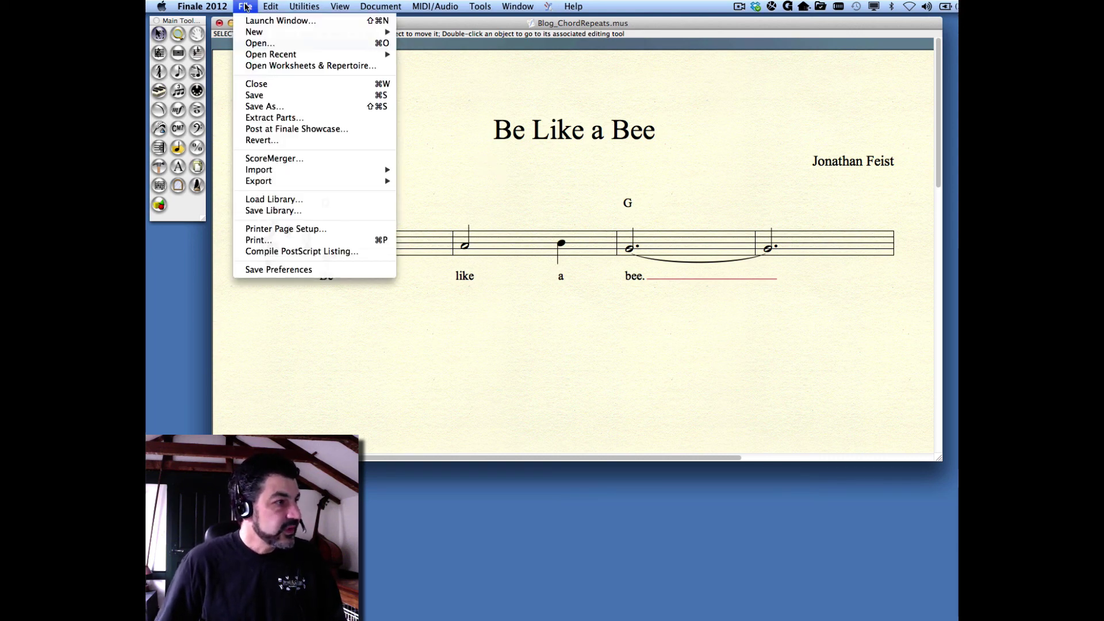
{"action": "left_click", "coordinate": [270, 140]}
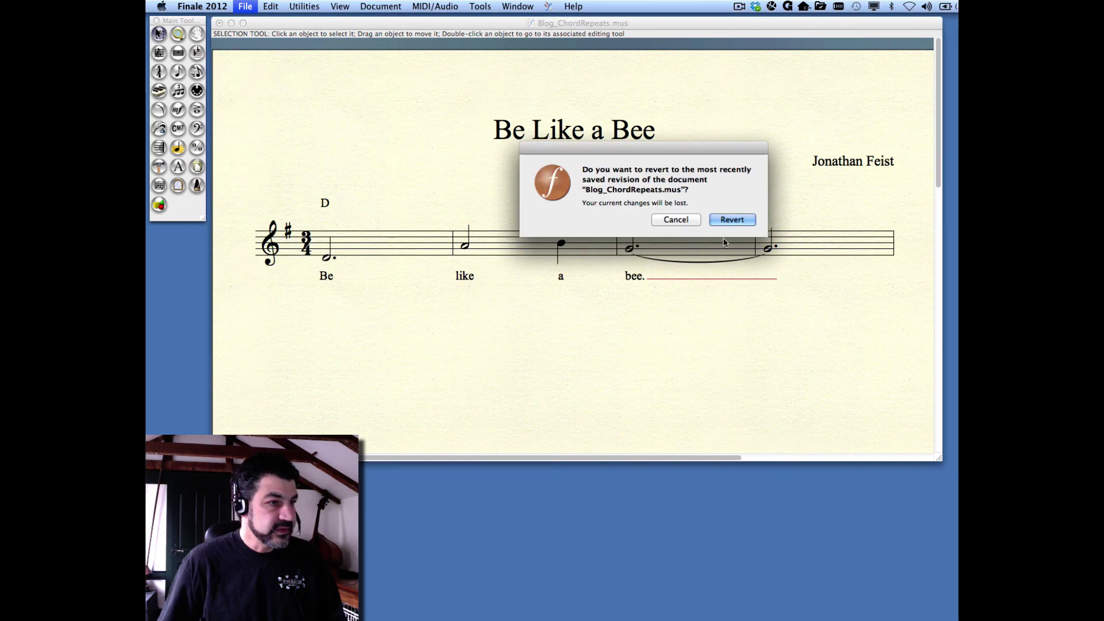
{"action": "left_click", "coordinate": [732, 220]}
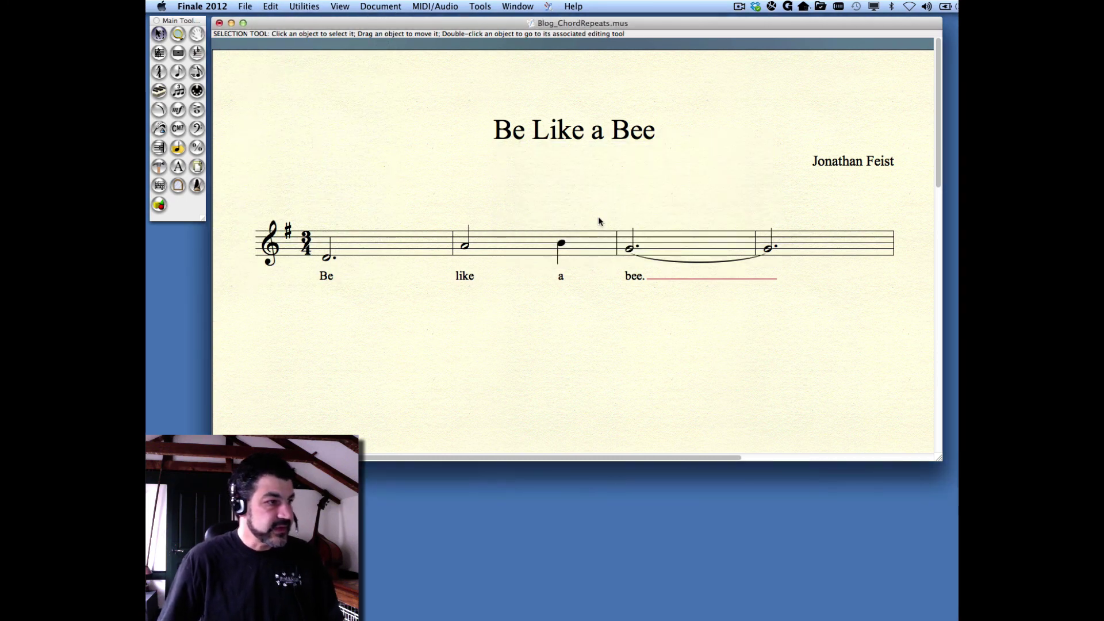
{"action": "left_click", "coordinate": [180, 127]}
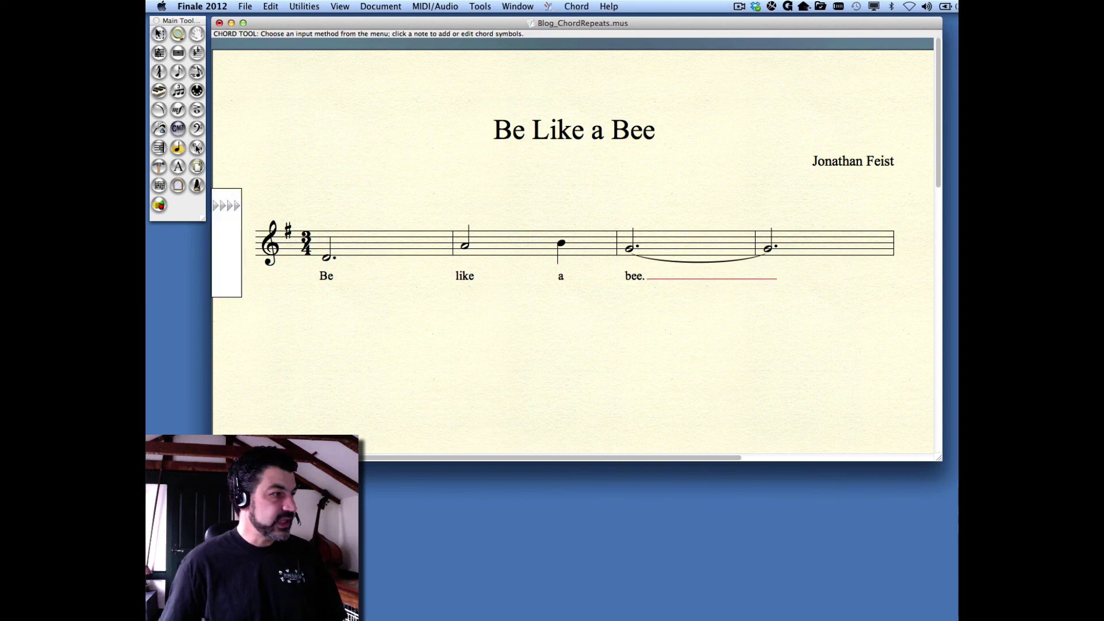
Step: Enter a D chord above measure 1's first note and a G chord above measure 3
{"action": "left_click", "coordinate": [327, 245]}
{"action": "type", "text": "D"}
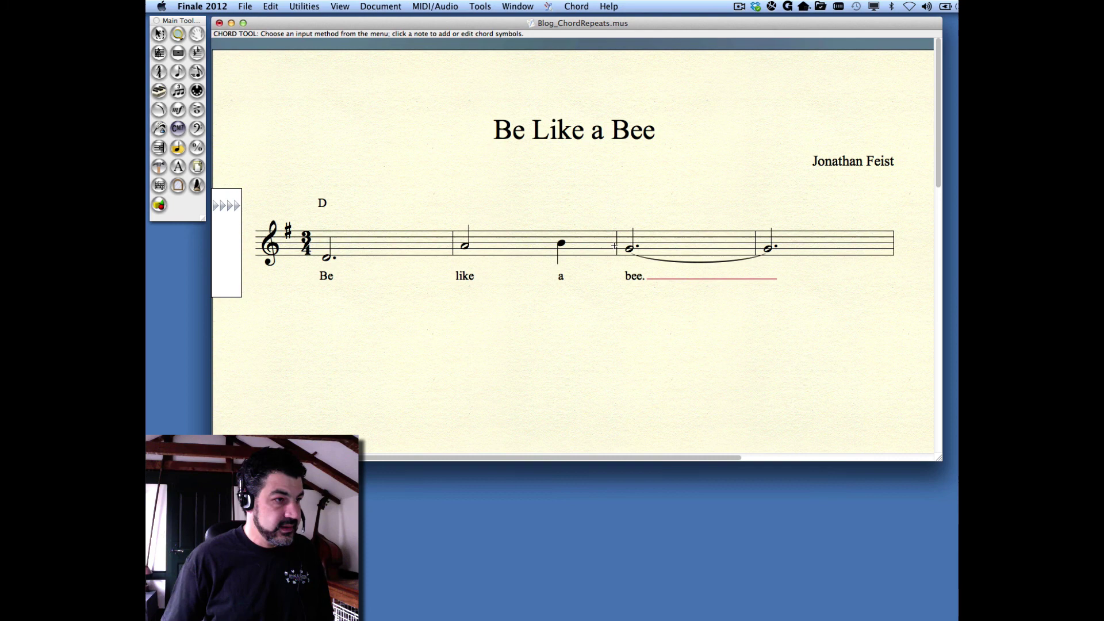
{"action": "left_click", "coordinate": [630, 244]}
{"action": "type", "text": "G"}
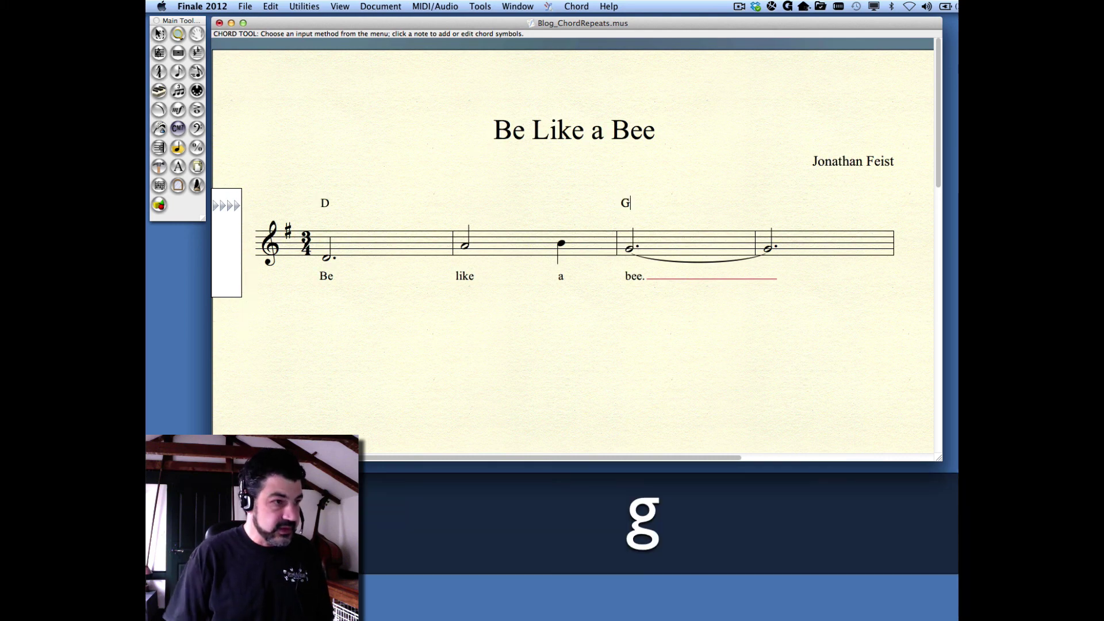
{"action": "left_click", "coordinate": [537, 282]}
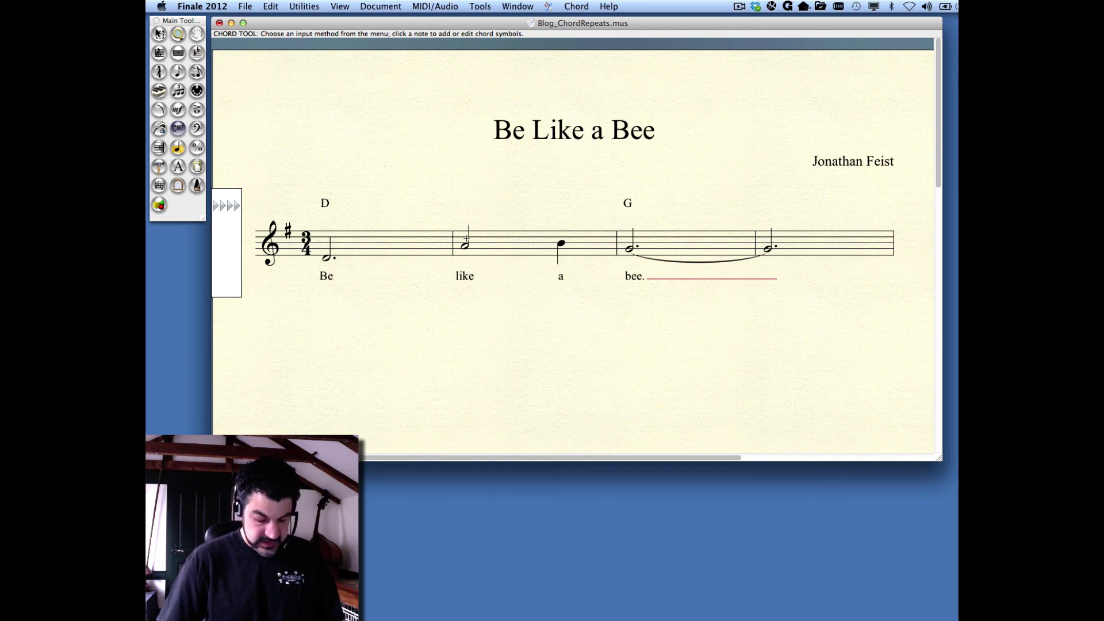
Step: Enter the Option+] measure-repeat character as a chord over measure 2 and add it as a new suffix
{"action": "key", "text": "alt+bracketright"}
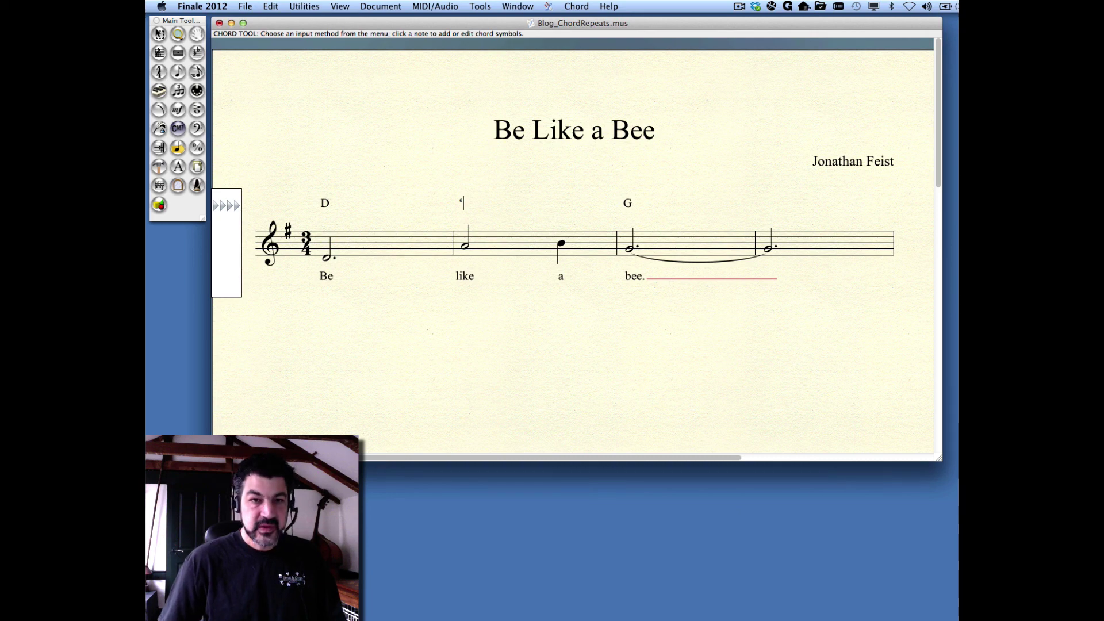
{"action": "key", "text": "Return"}
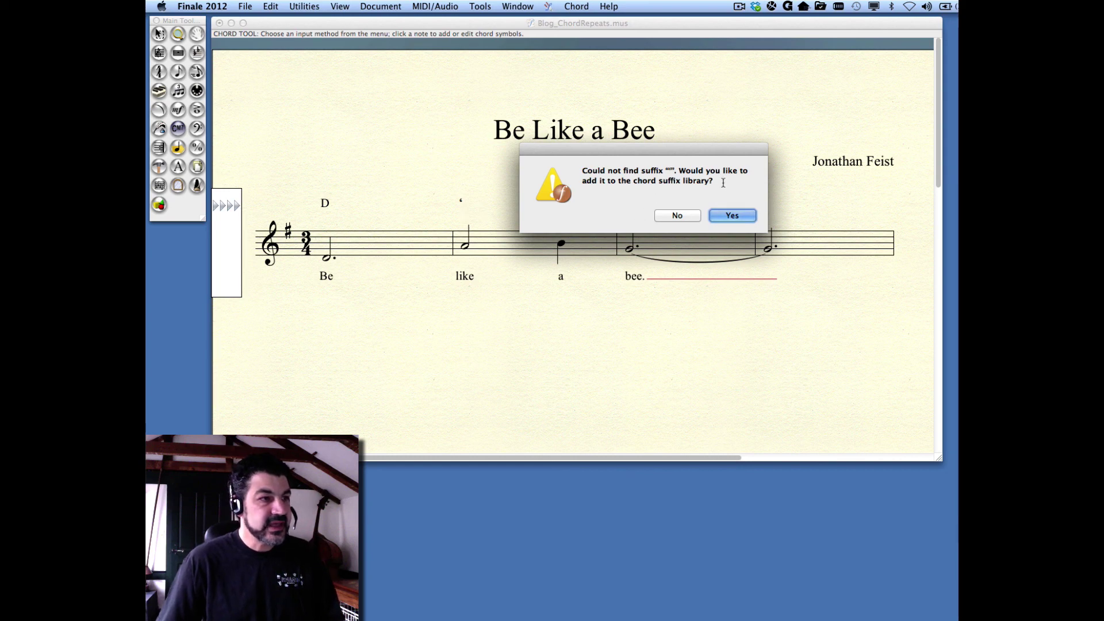
{"action": "left_click", "coordinate": [731, 216]}
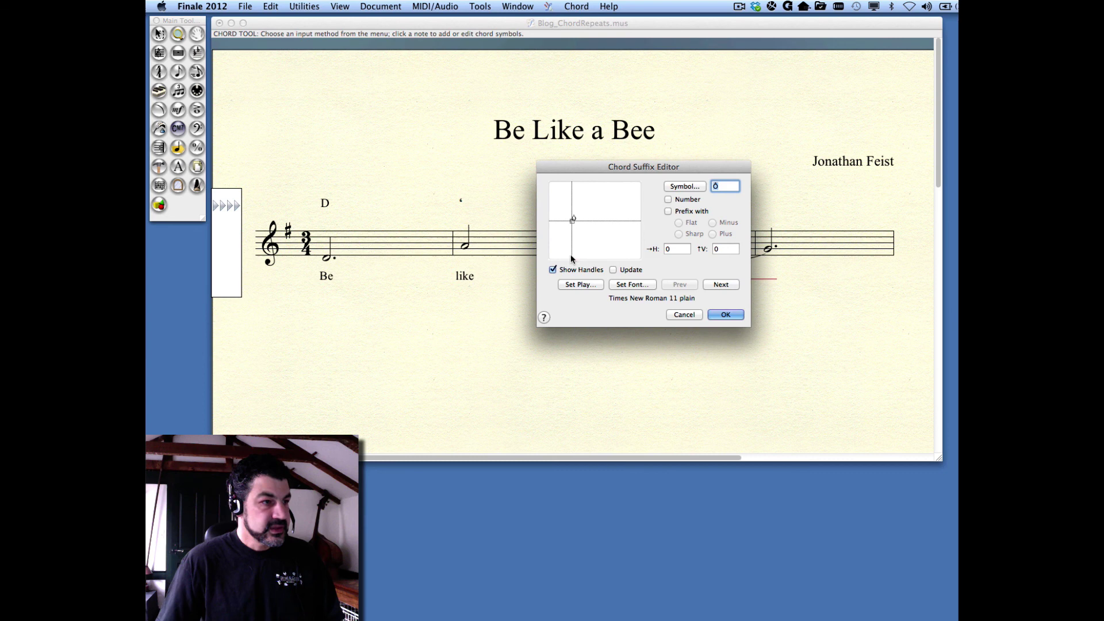
Step: Hide the suffix handles and set the suffix font to Maestro, size 16
{"action": "left_click", "coordinate": [553, 269]}
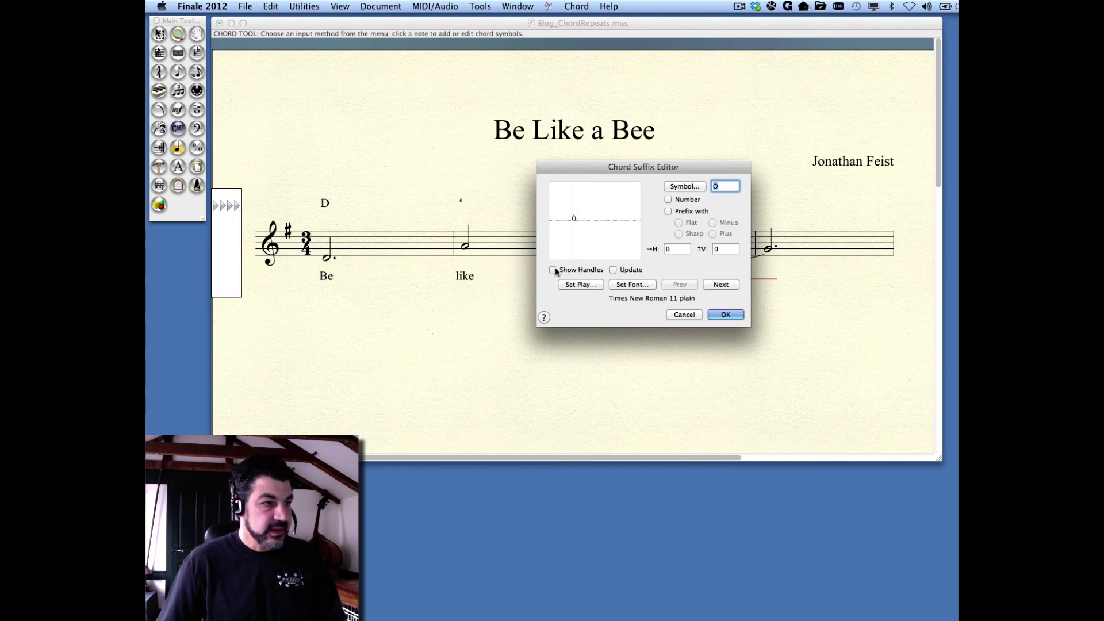
{"action": "left_click", "coordinate": [630, 285]}
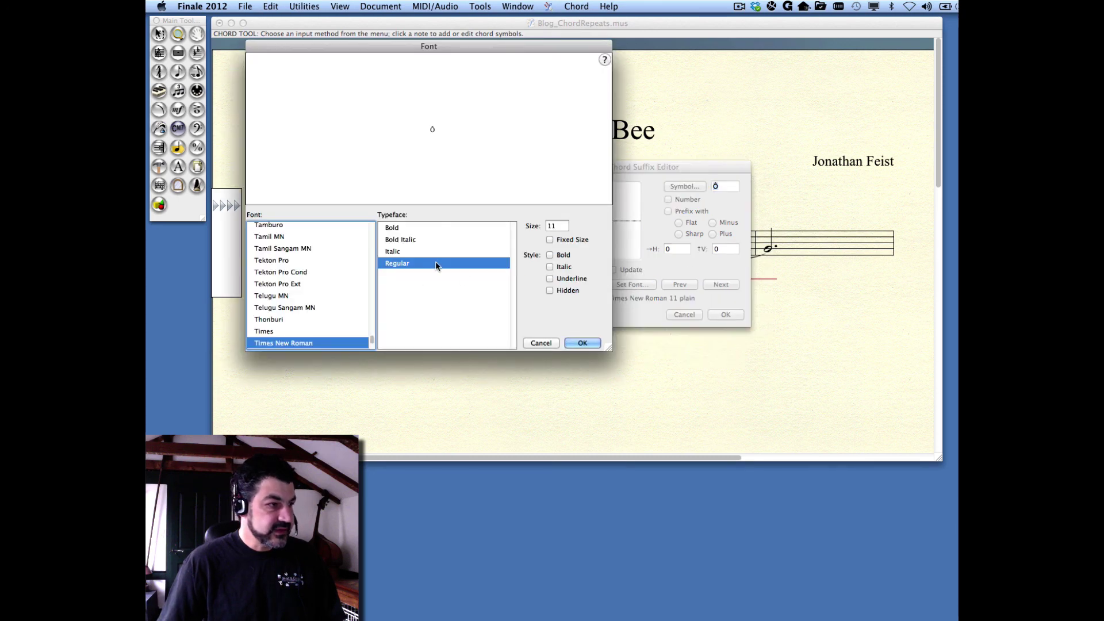
{"action": "key", "text": "m"}
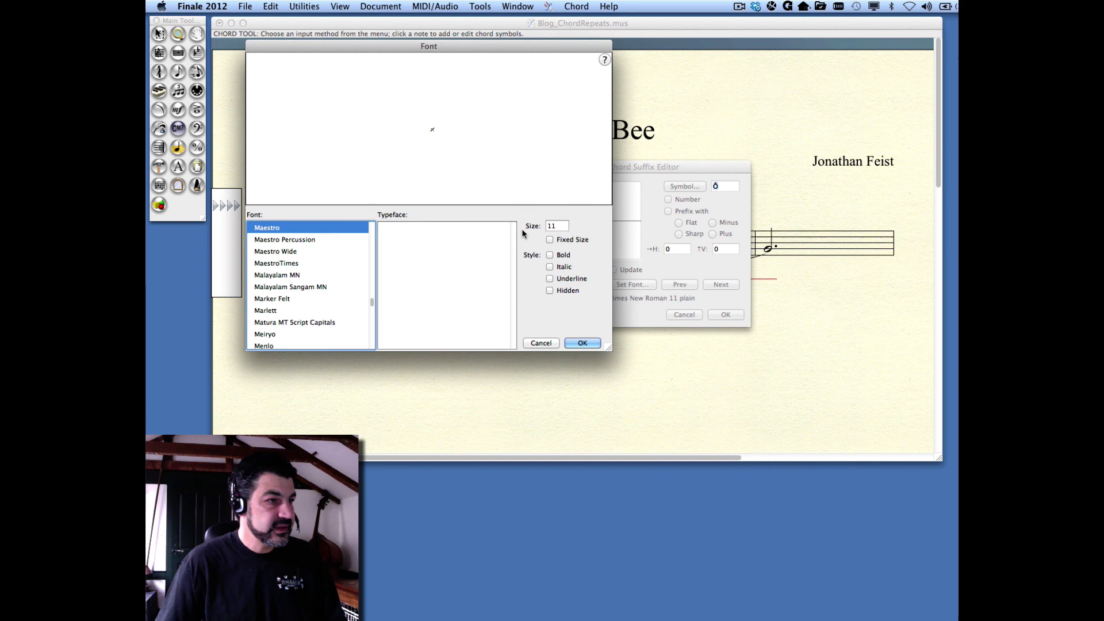
{"action": "double_click", "coordinate": [556, 225]}
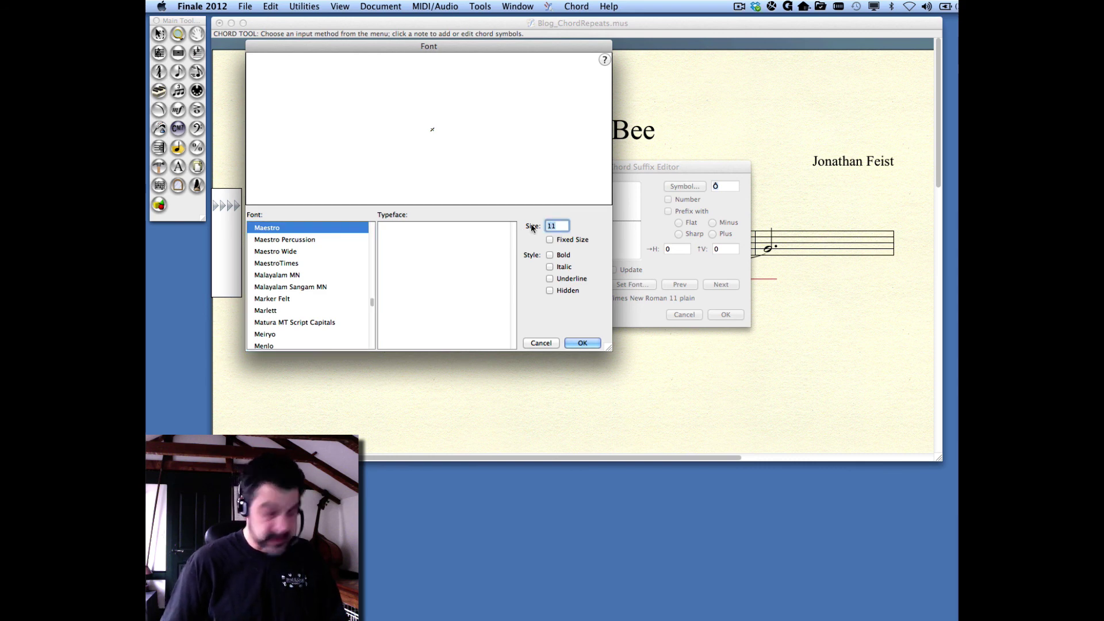
{"action": "type", "text": "16"}
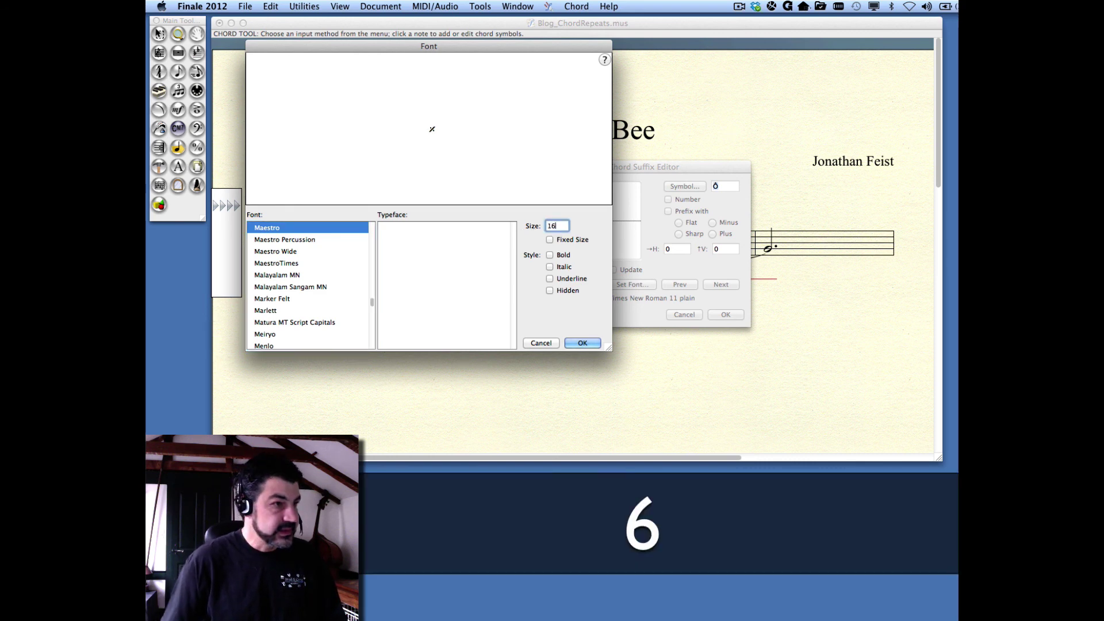
{"action": "left_click", "coordinate": [581, 342]}
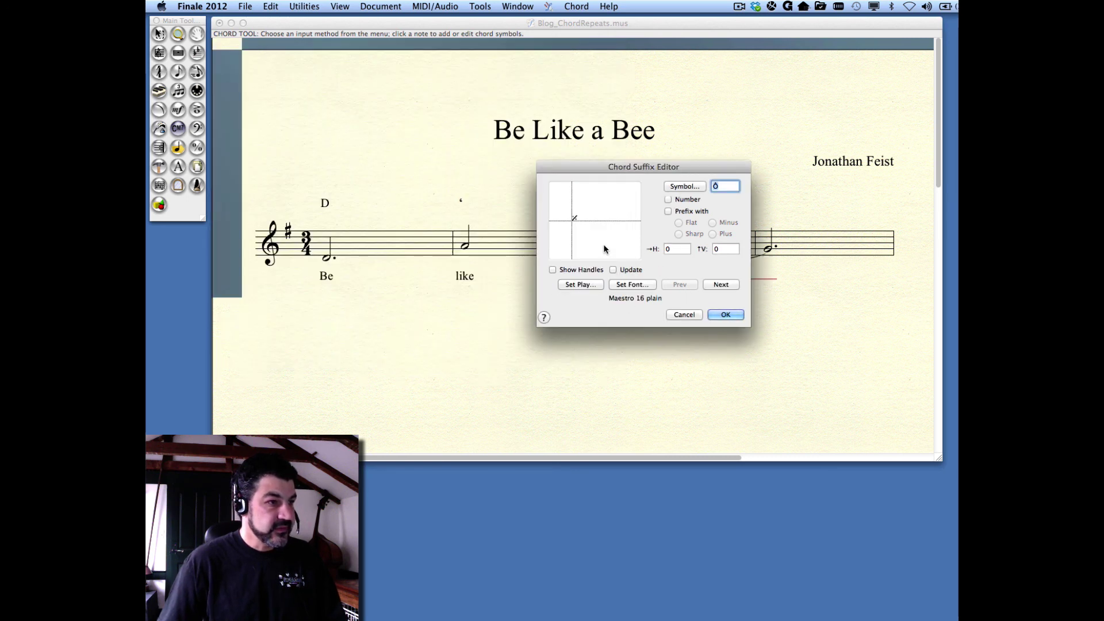
Step: Add % chords above measures 2 and 4 and drag each to its bar's center
{"action": "left_click", "coordinate": [726, 315]}
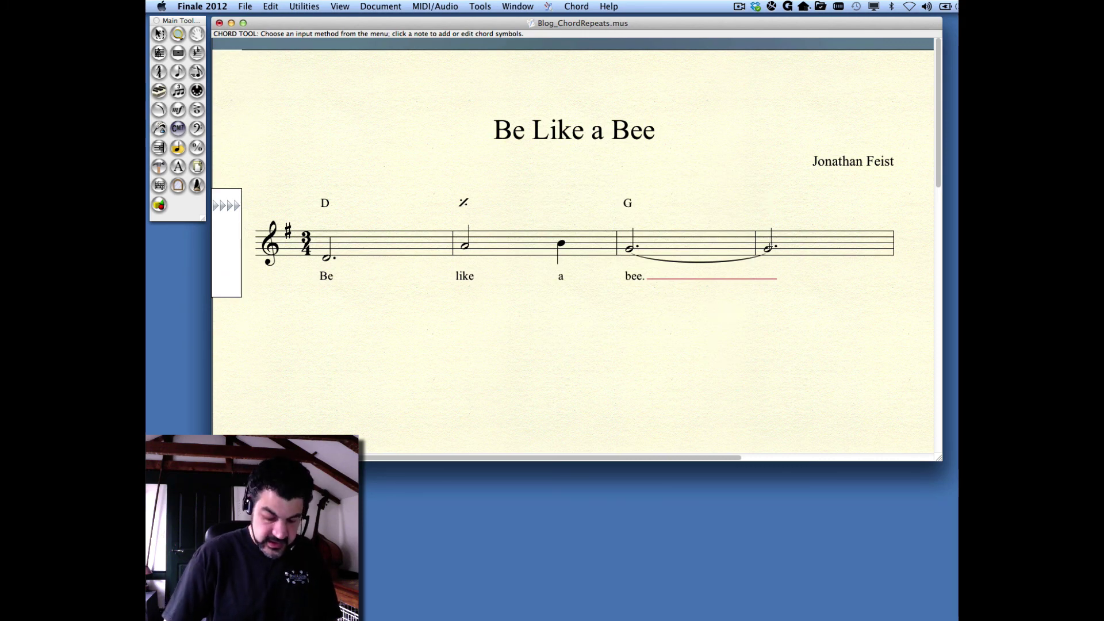
{"action": "key", "text": "alt+bracketright"}
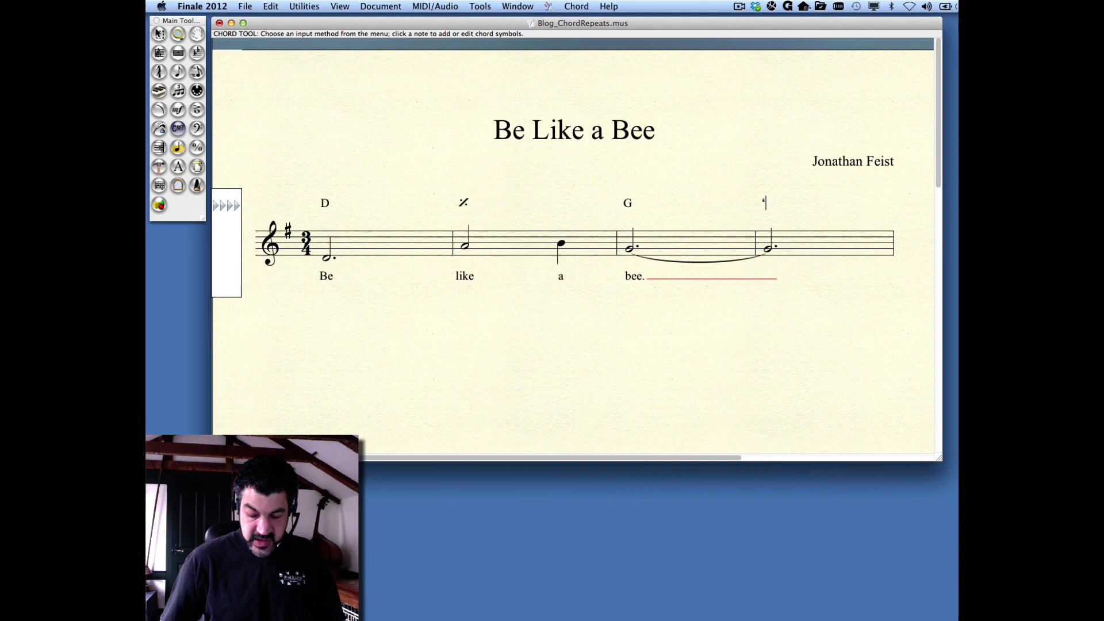
{"action": "key", "text": "Return"}
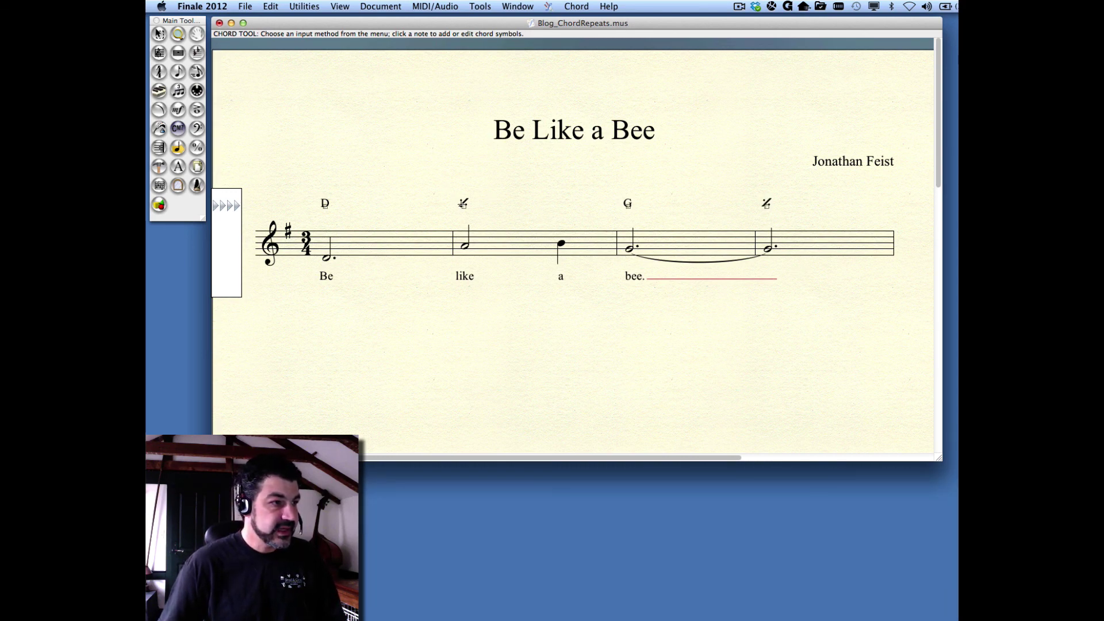
{"action": "left_click_drag", "start_coordinate": [464, 209], "coordinate": [516, 206]}
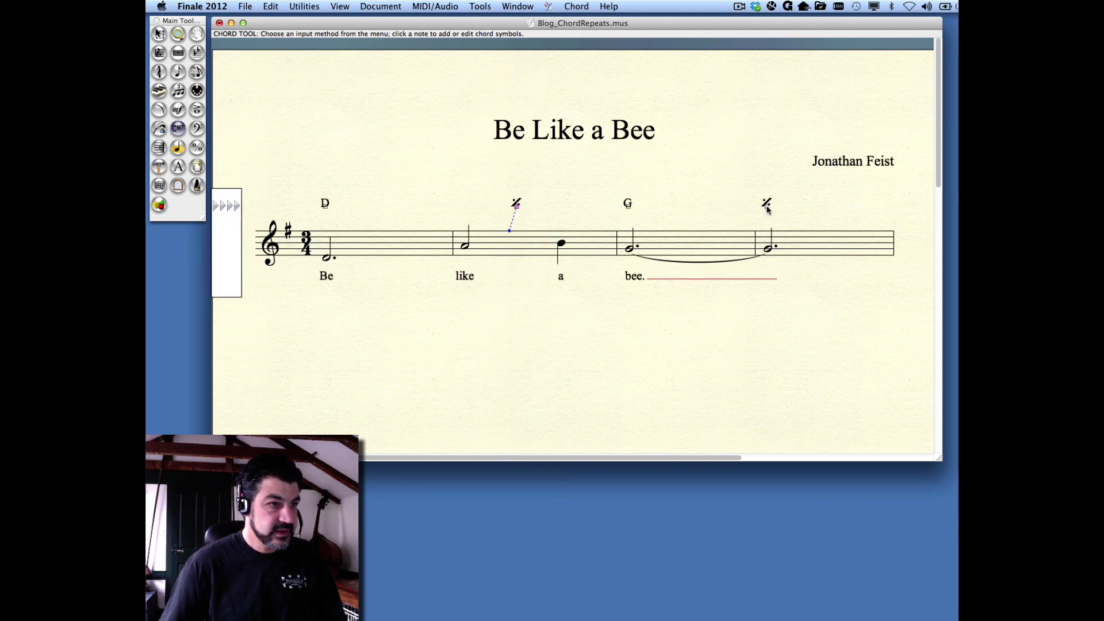
{"action": "left_click_drag", "start_coordinate": [767, 208], "coordinate": [821, 205]}
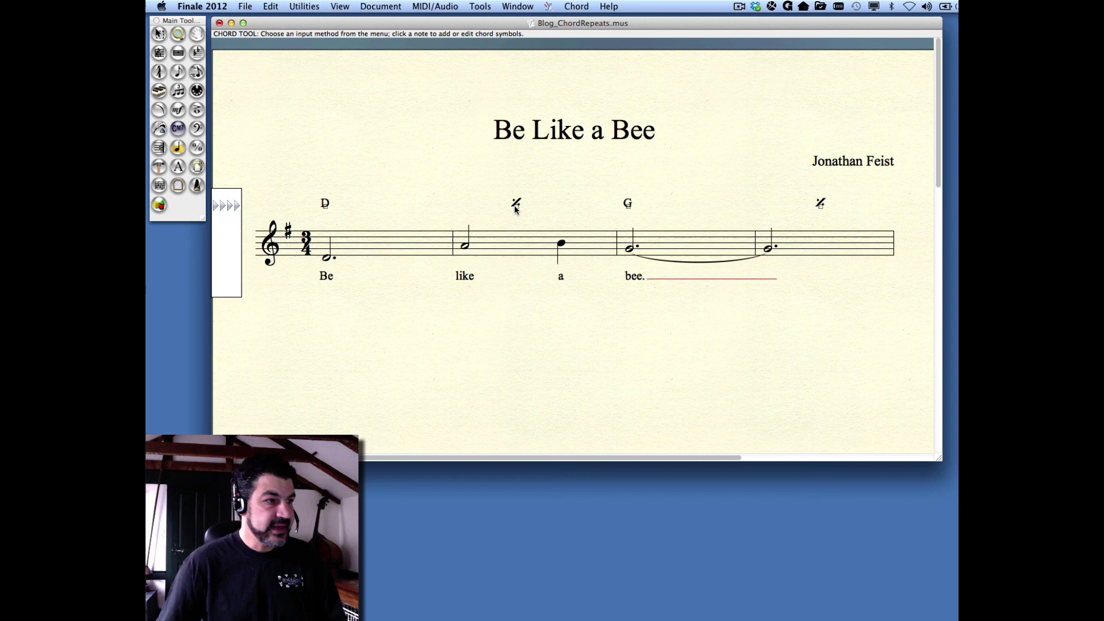
{"action": "right_click", "coordinate": [515, 207]}
{"action": "left_click", "coordinate": [564, 229]}
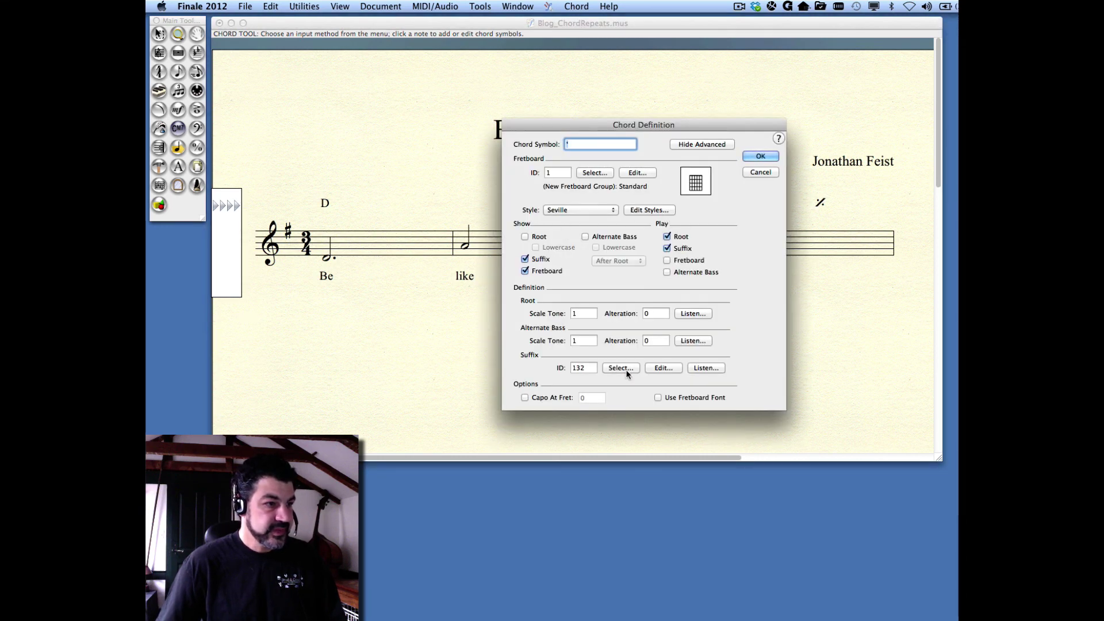
{"action": "left_click", "coordinate": [659, 367]}
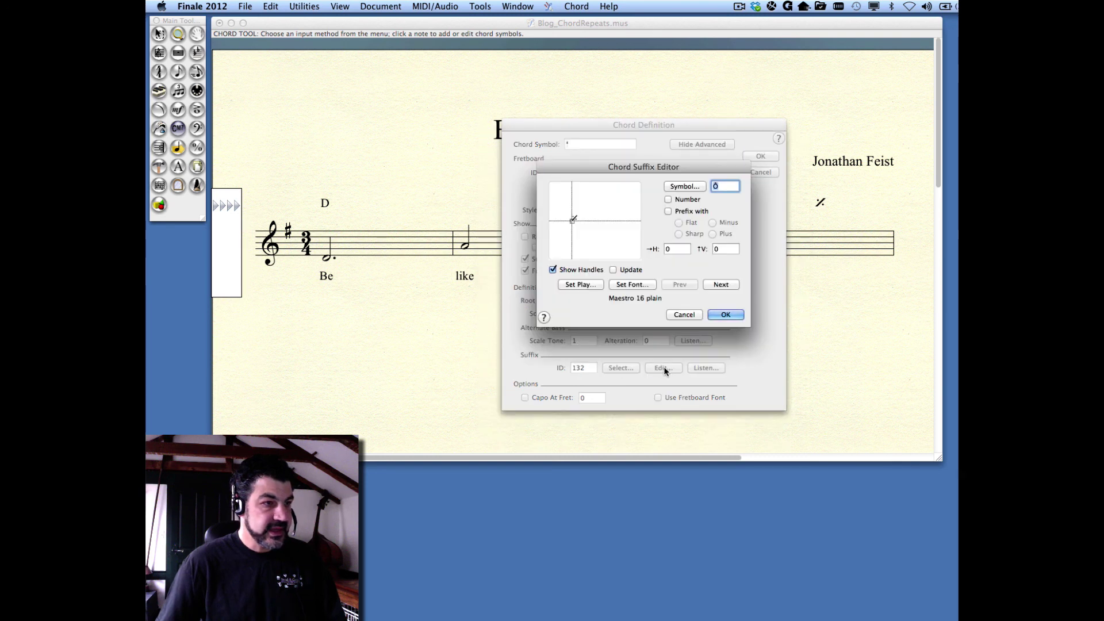
{"action": "left_click", "coordinate": [687, 188]}
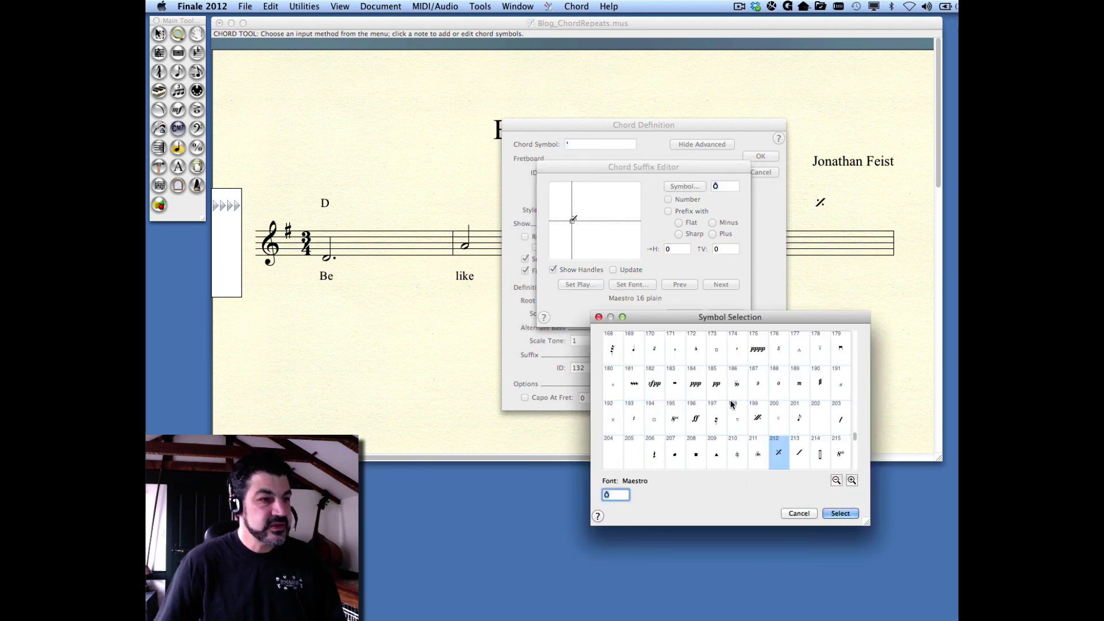
{"action": "scroll", "coordinate": [733, 404], "scroll_direction": "up", "scroll_amount": 5}
{"action": "scroll", "coordinate": [732, 404], "scroll_direction": "up", "scroll_amount": 6}
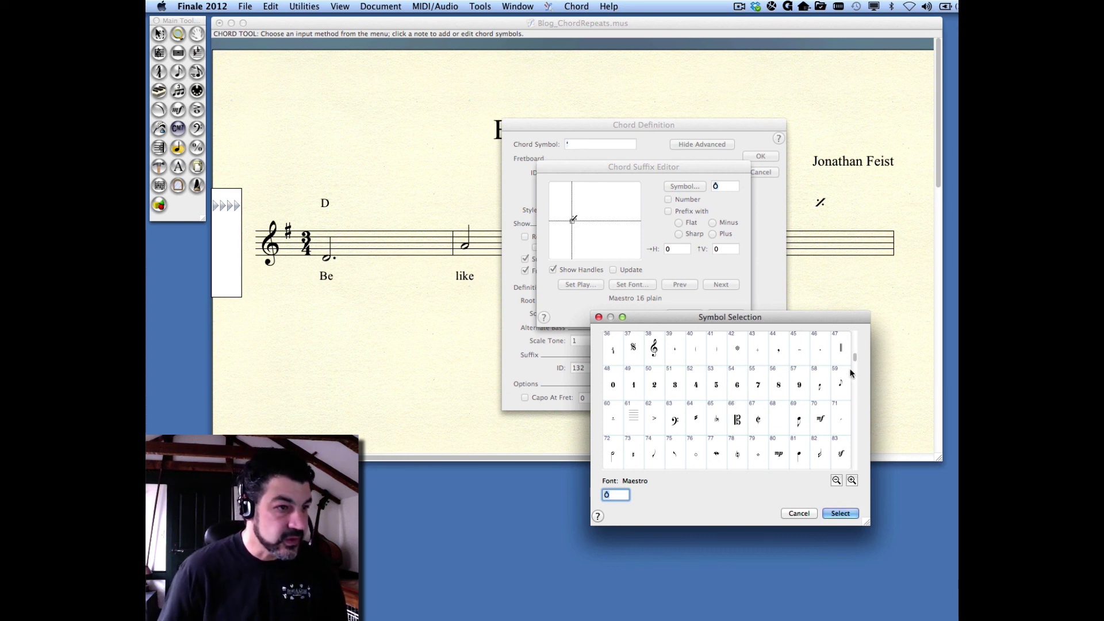
{"action": "left_click_drag", "start_coordinate": [854, 354], "coordinate": [856, 426]}
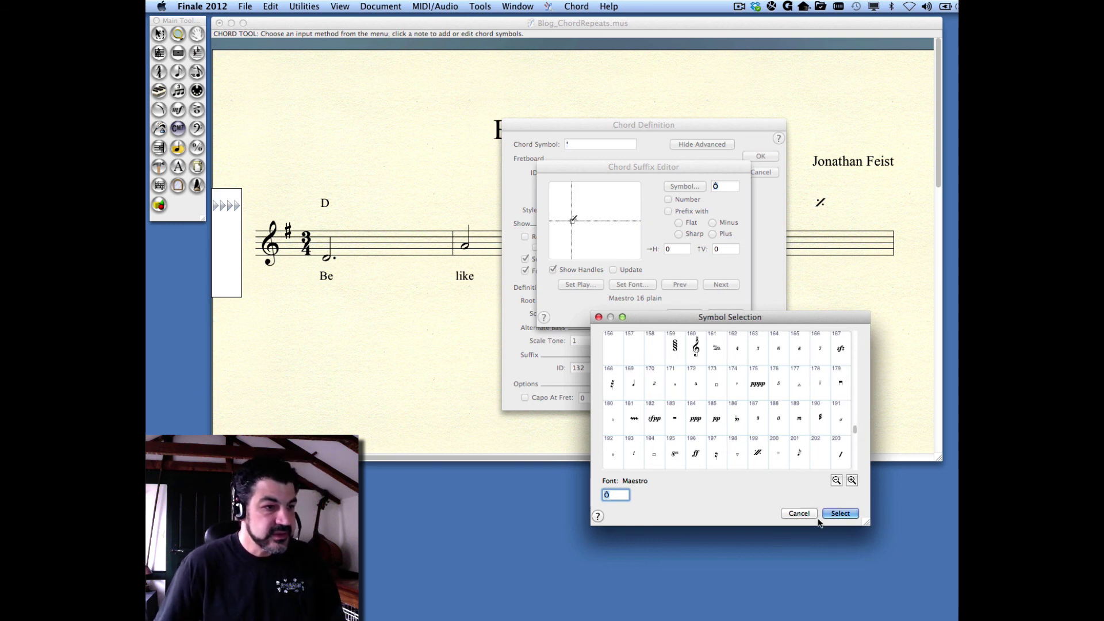
{"action": "left_click", "coordinate": [797, 513]}
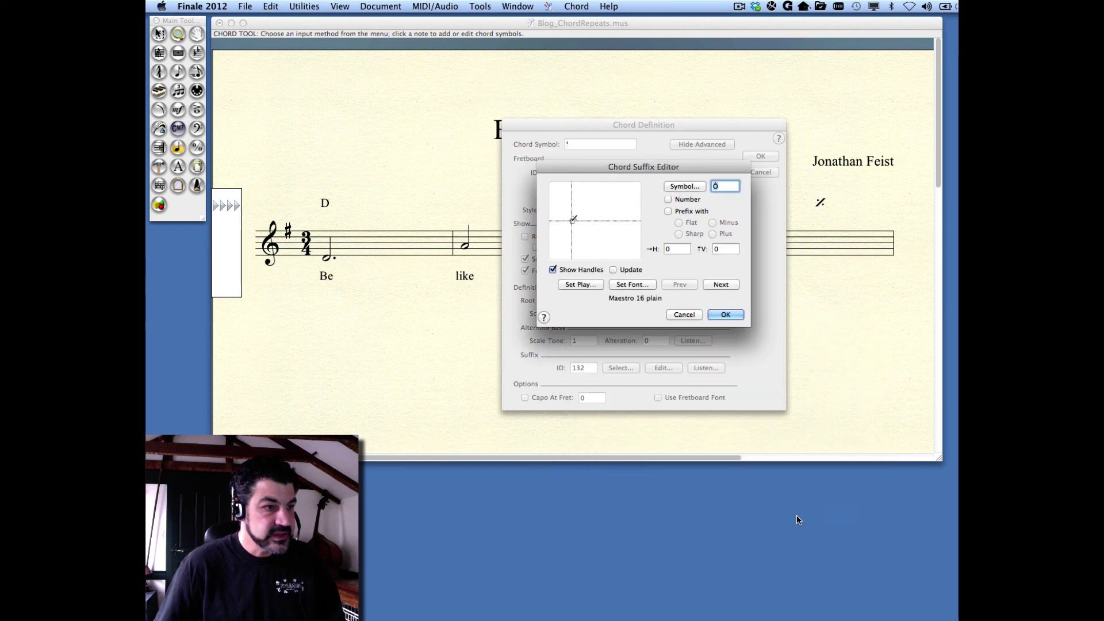
{"action": "left_click", "coordinate": [684, 316]}
{"action": "left_click", "coordinate": [759, 172]}
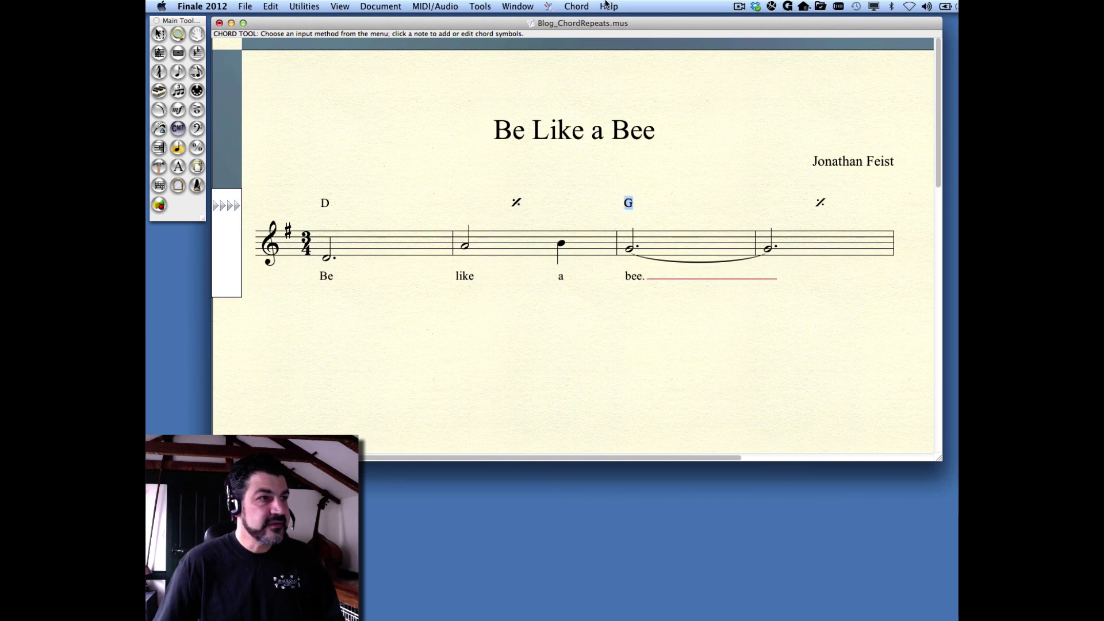
Step: Open Help > Character Sets, then the Maestro Font page's Repeats and Alternate Notation table
{"action": "left_click", "coordinate": [607, 5]}
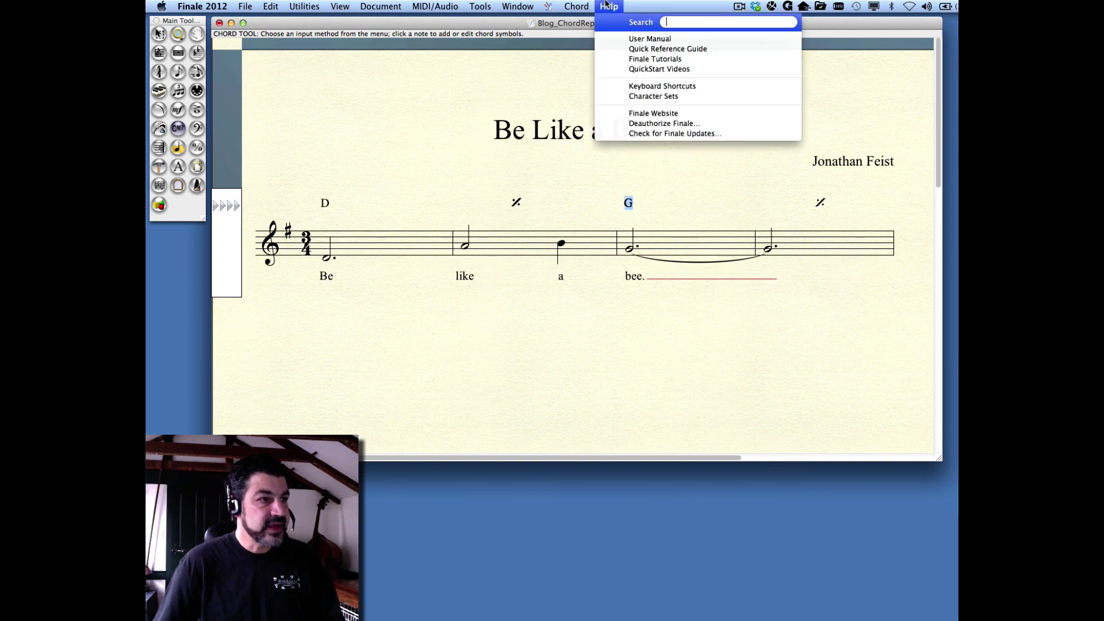
{"action": "left_click", "coordinate": [683, 98]}
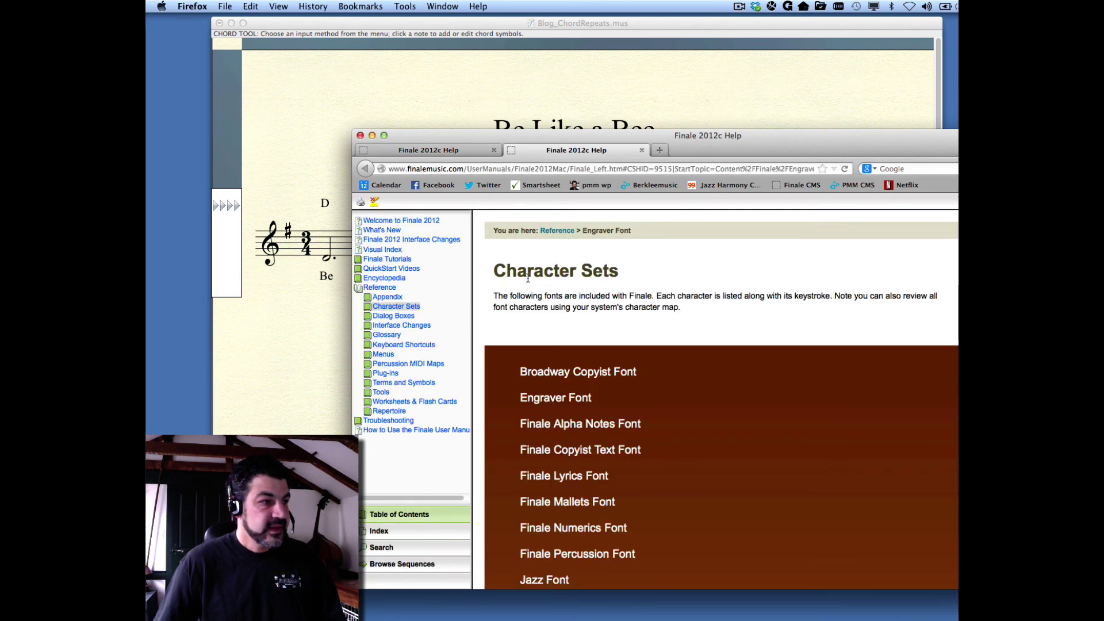
{"action": "scroll", "coordinate": [721, 398], "scroll_direction": "down", "scroll_amount": 3}
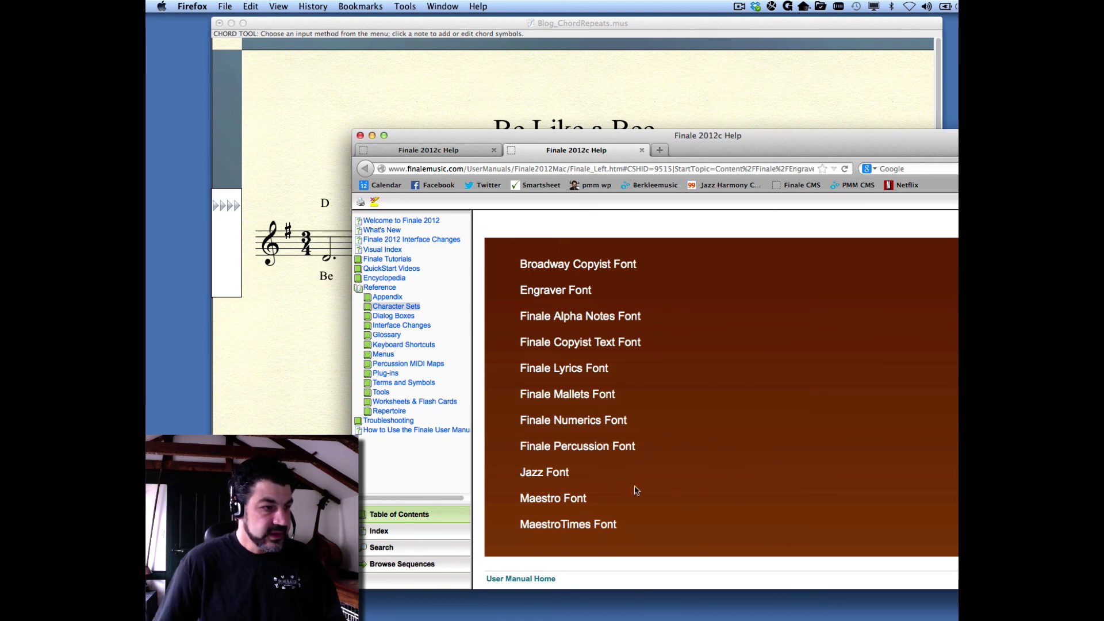
{"action": "left_click", "coordinate": [551, 499]}
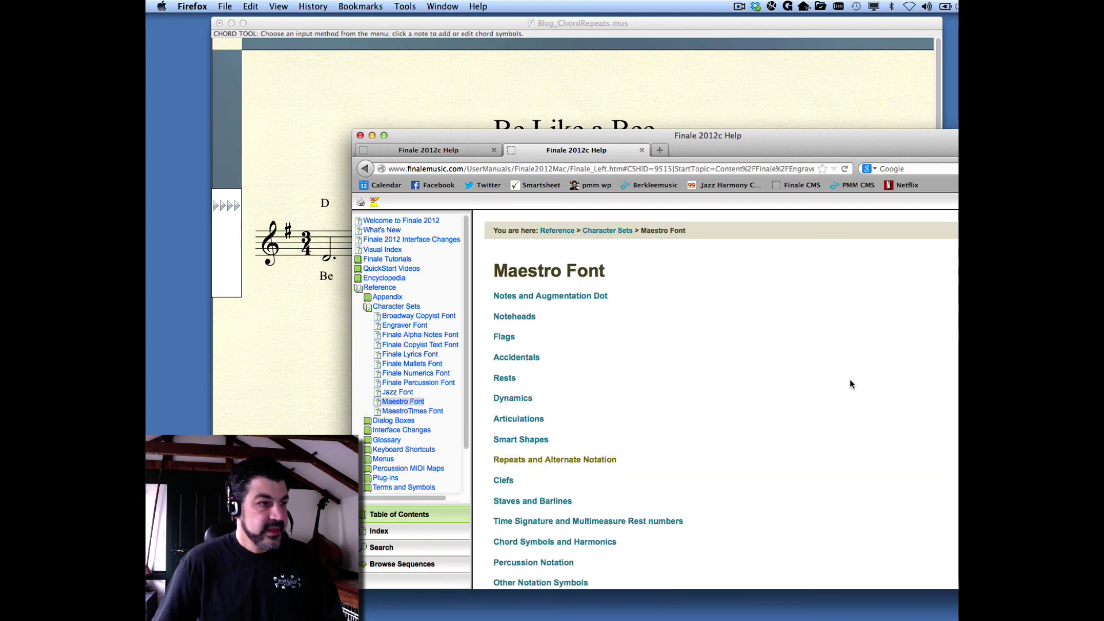
{"action": "scroll", "coordinate": [716, 396], "scroll_direction": "down", "scroll_amount": 20}
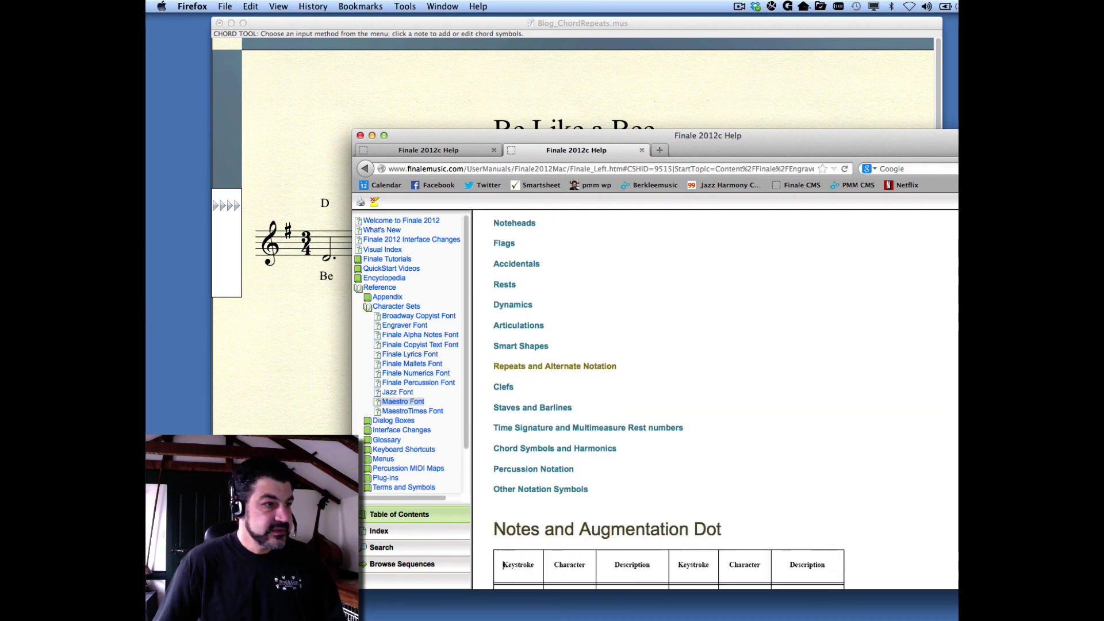
{"action": "scroll", "coordinate": [669, 399], "scroll_direction": "down", "scroll_amount": 20}
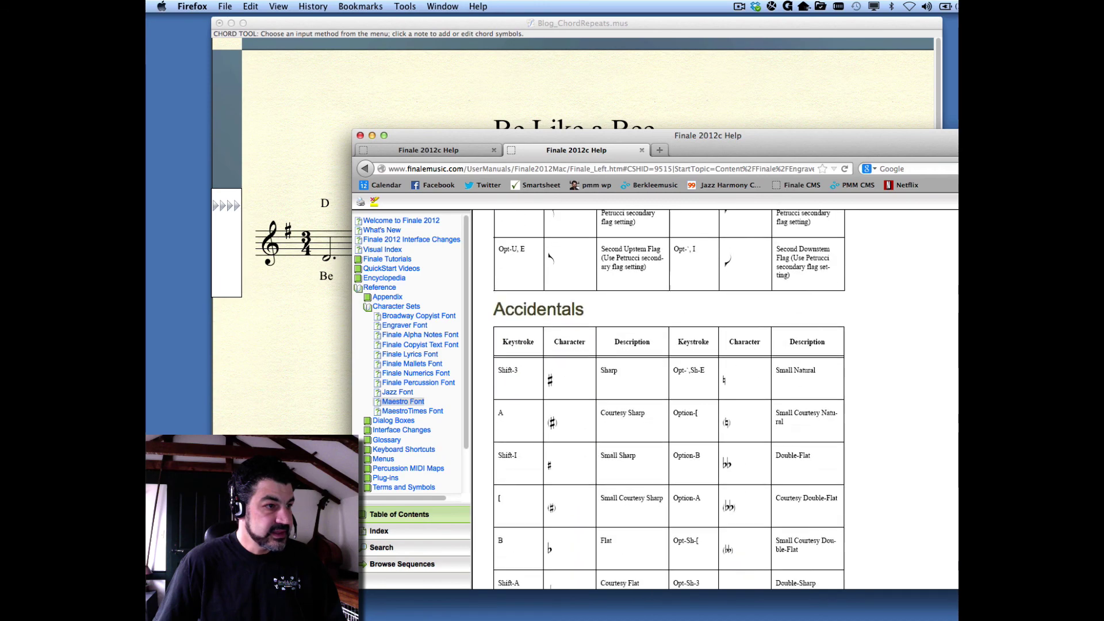
{"action": "scroll", "coordinate": [669, 399], "scroll_direction": "down", "scroll_amount": 15}
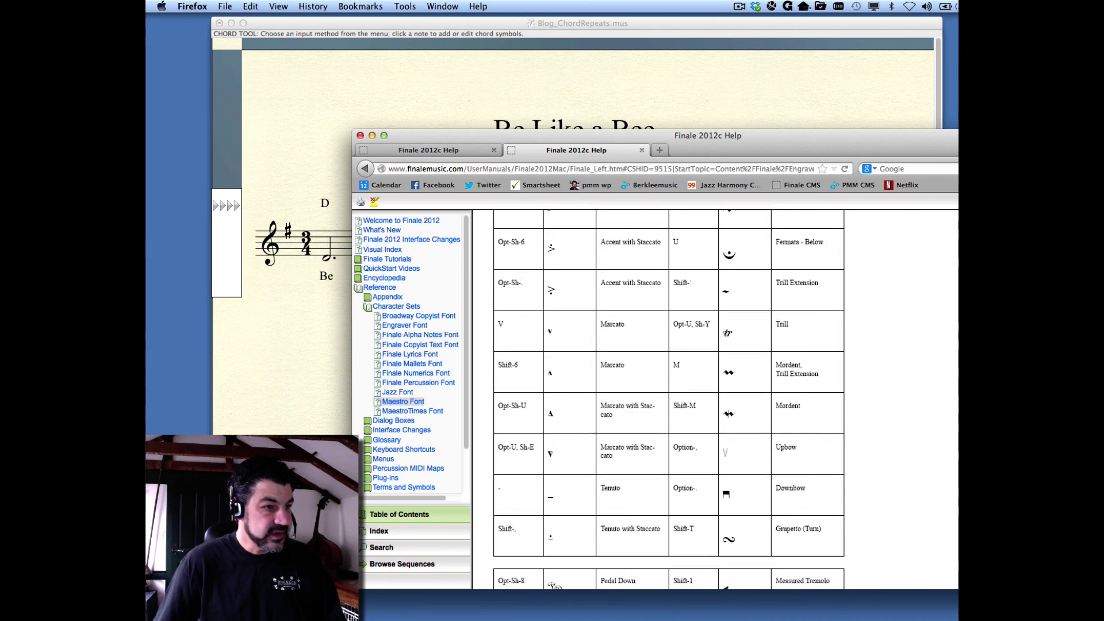
{"action": "scroll", "coordinate": [669, 399], "scroll_direction": "up", "scroll_amount": 10}
{"action": "scroll", "coordinate": [669, 399], "scroll_direction": "up", "scroll_amount": 20}
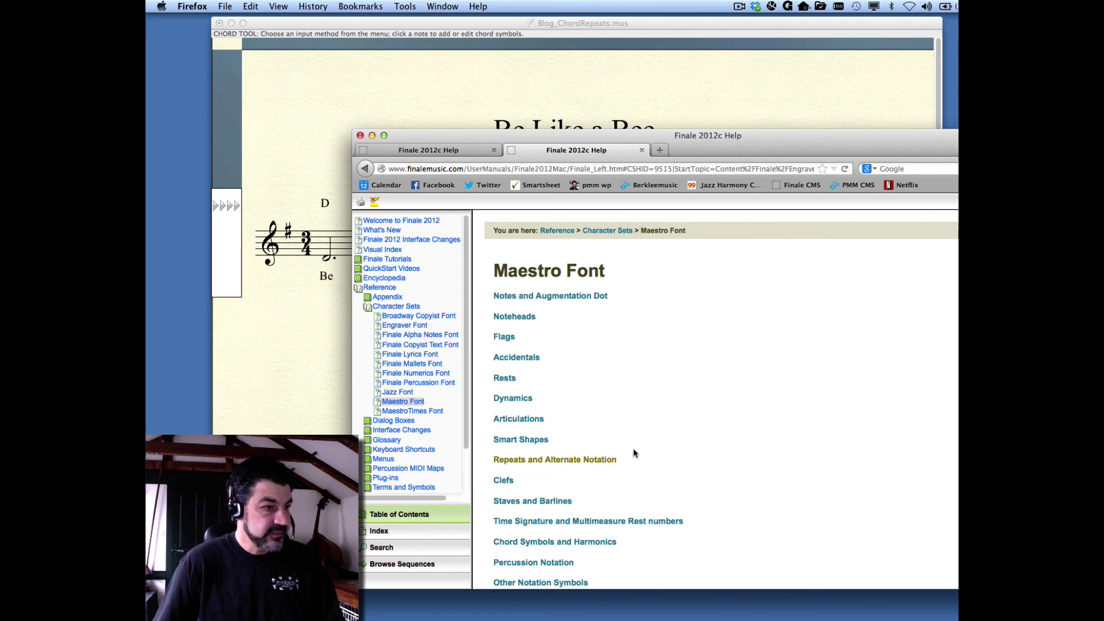
{"action": "left_click", "coordinate": [567, 459]}
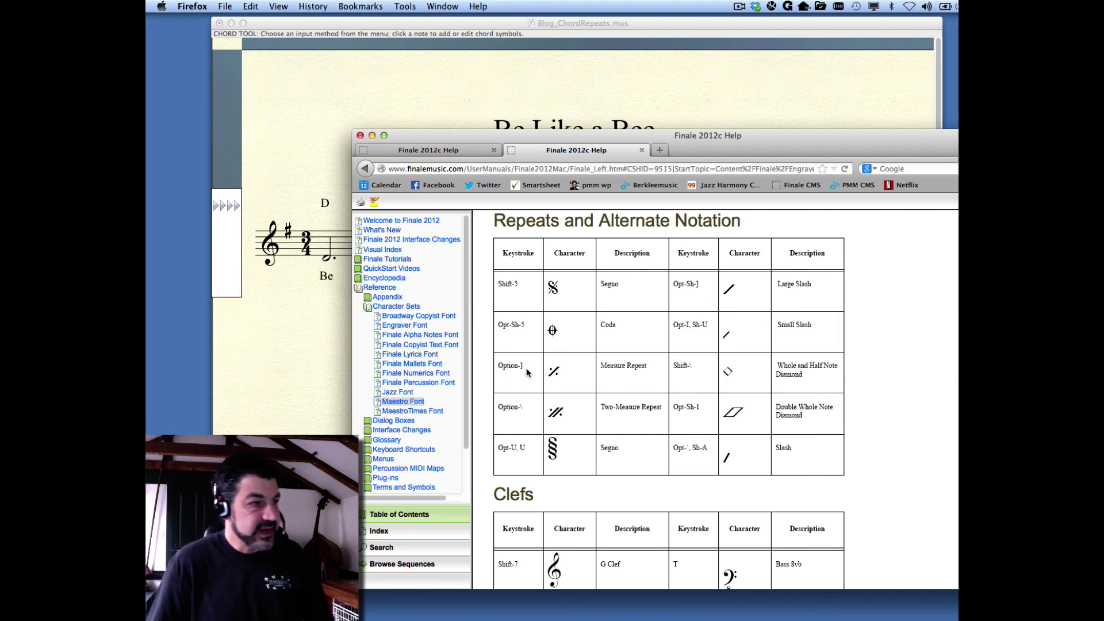
{"action": "mouse_move", "coordinate": [525, 371]}
{"action": "left_mouse_down"}
{"action": "mouse_move", "coordinate": [497, 371]}
{"action": "mouse_move", "coordinate": [532, 372]}
{"action": "left_mouse_up"}
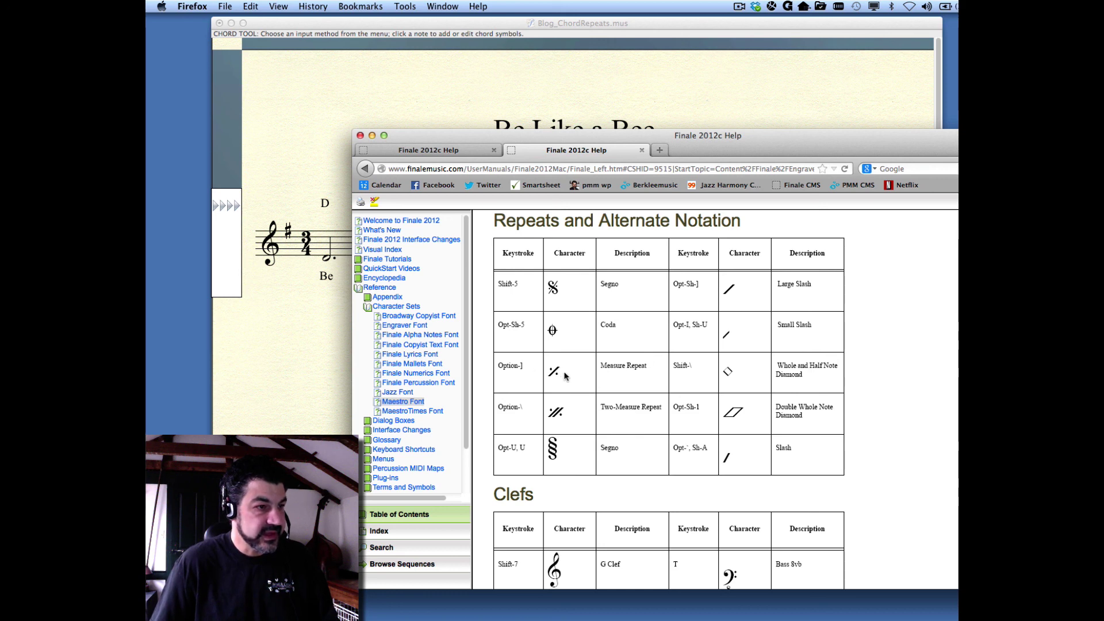
Step: Bring the Finale 'Be Like a Bee' score window back in front of Firefox
{"action": "left_click", "coordinate": [619, 92]}
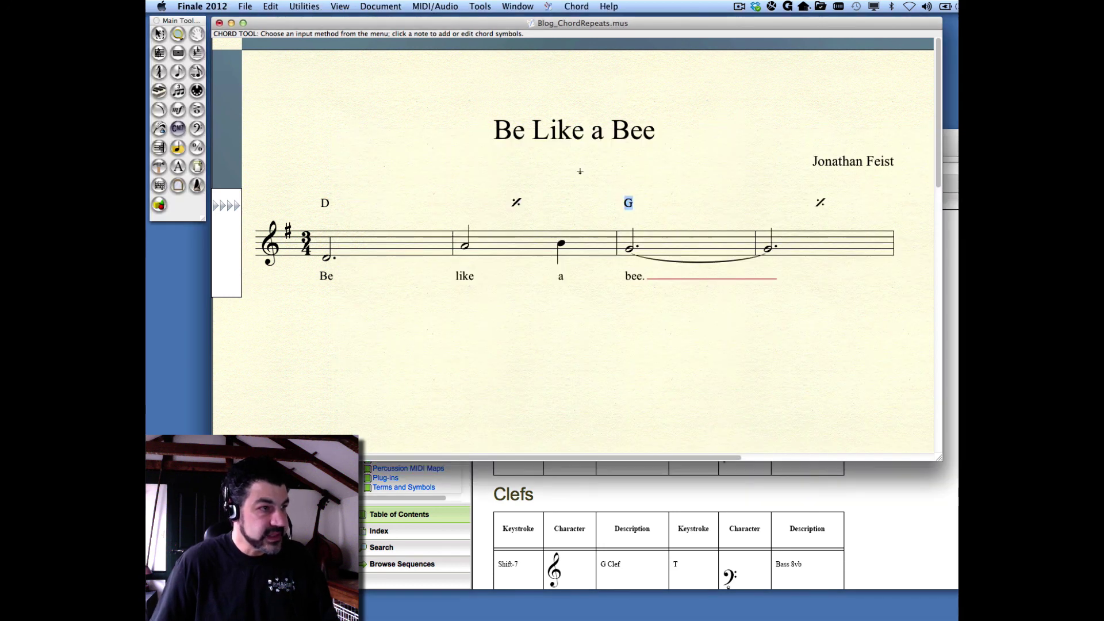